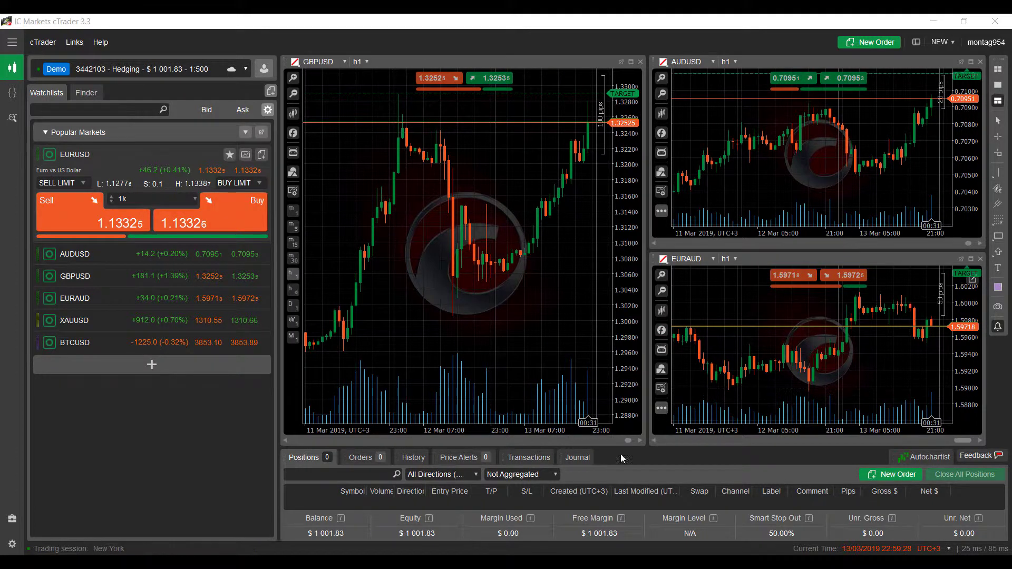
- Open the navigation menu, then collapse it so the Popular Markets watchlist shows fully again
click(17, 45)
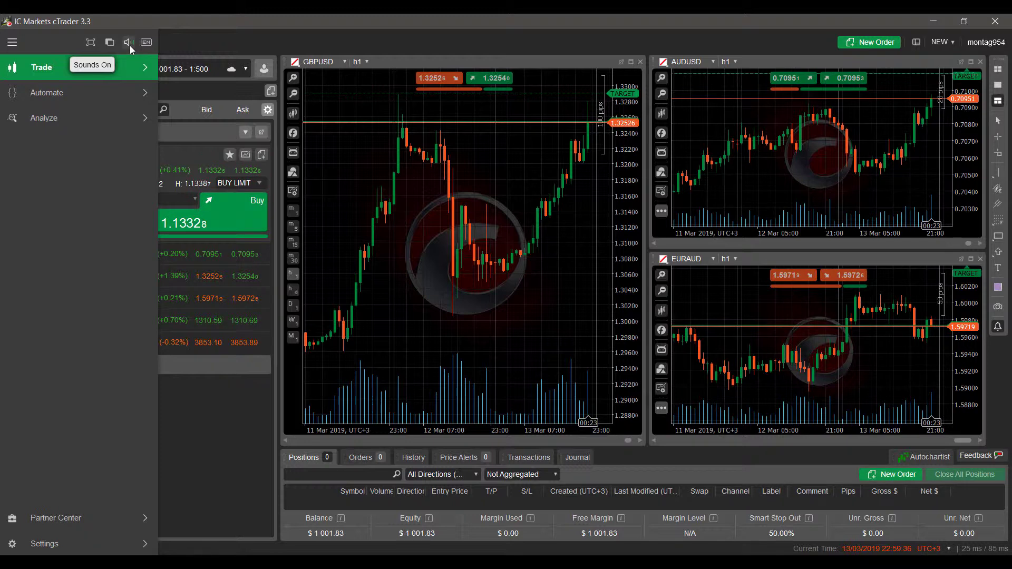
click(10, 42)
click(18, 43)
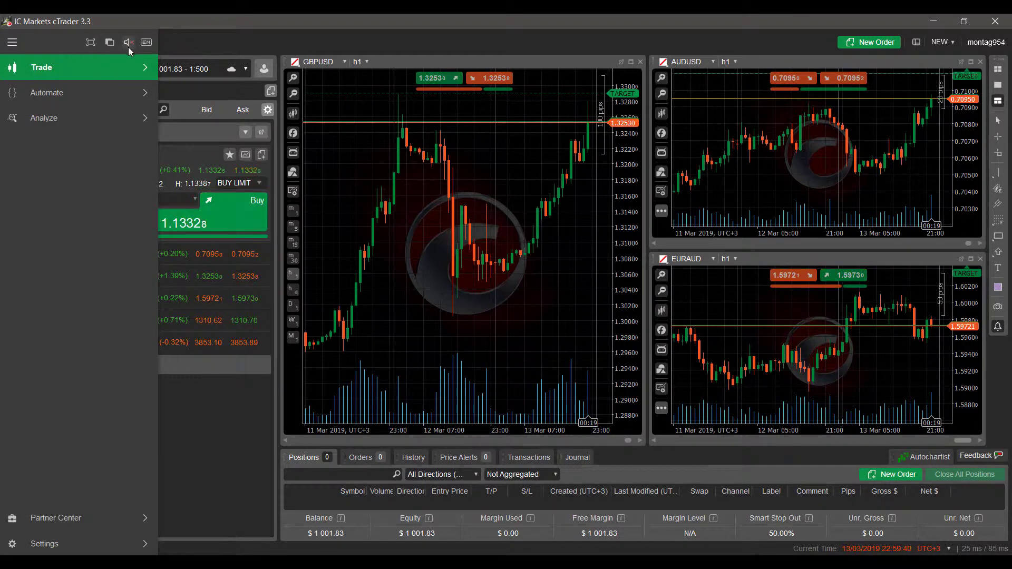
click(193, 47)
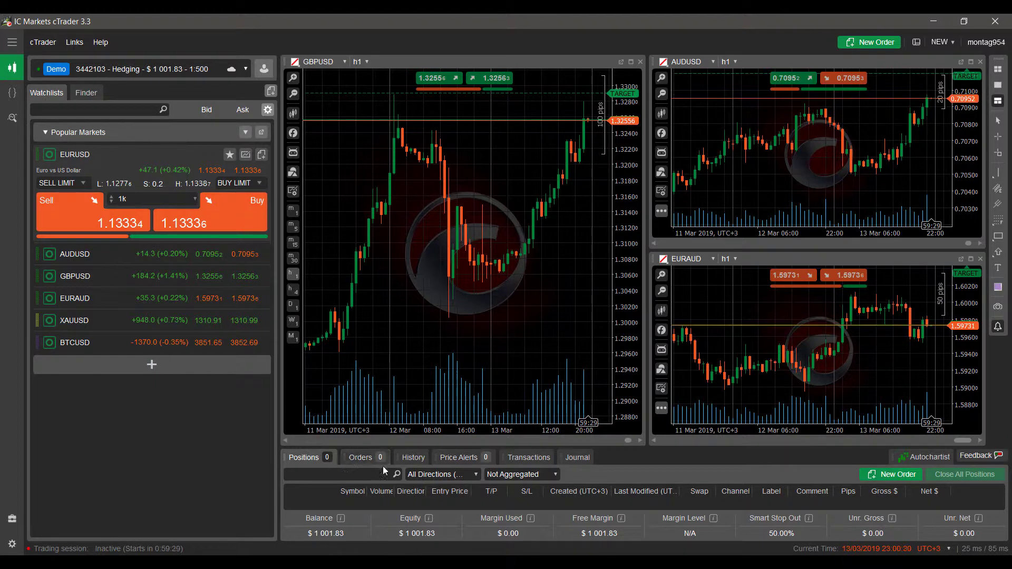
- Show the empty Price Alerts list in an enlarged panel and open a New Alert form for EURUSD
click(461, 463)
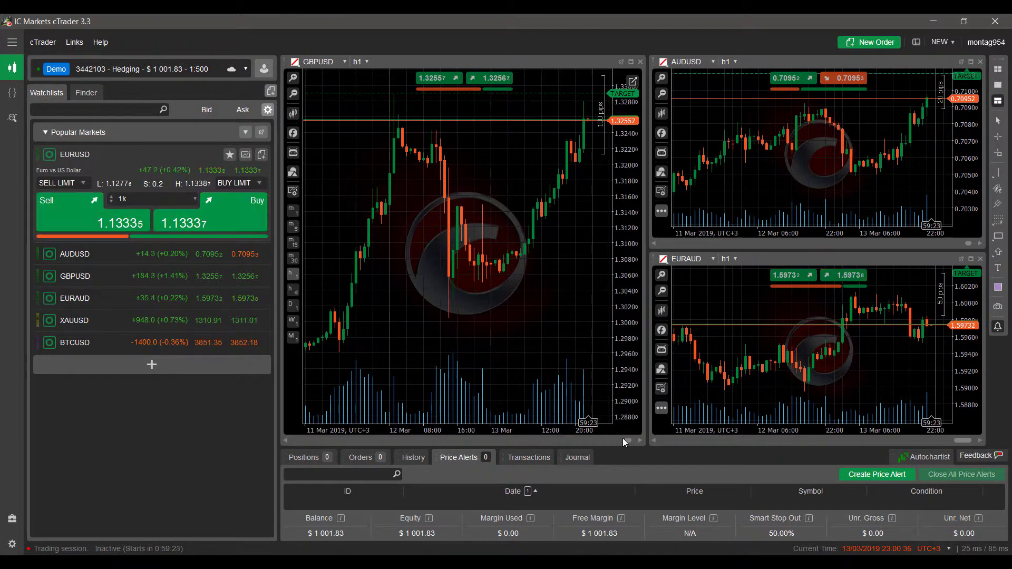
drag(638, 442, 506, 300)
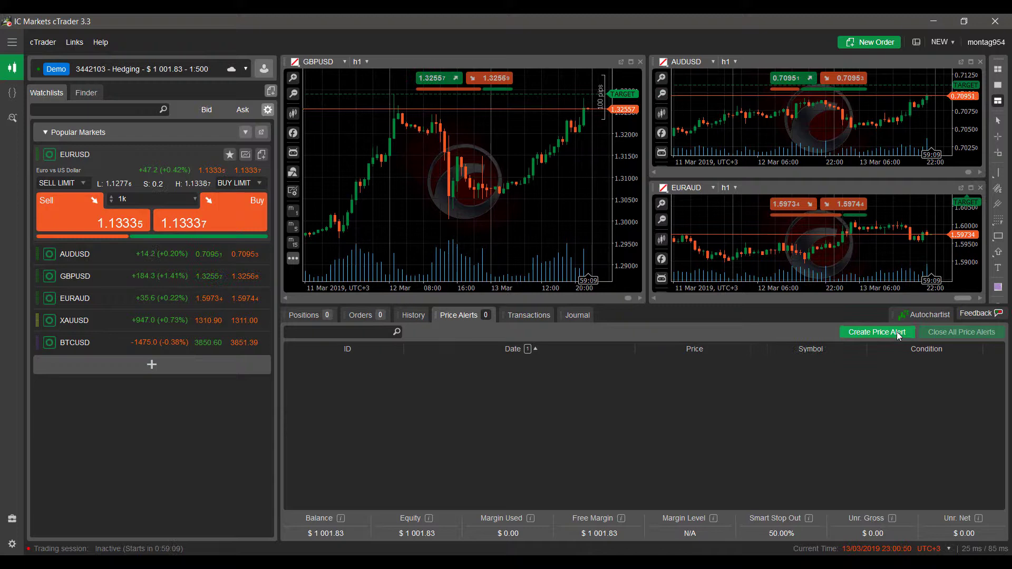
click(898, 333)
drag(440, 156, 504, 171)
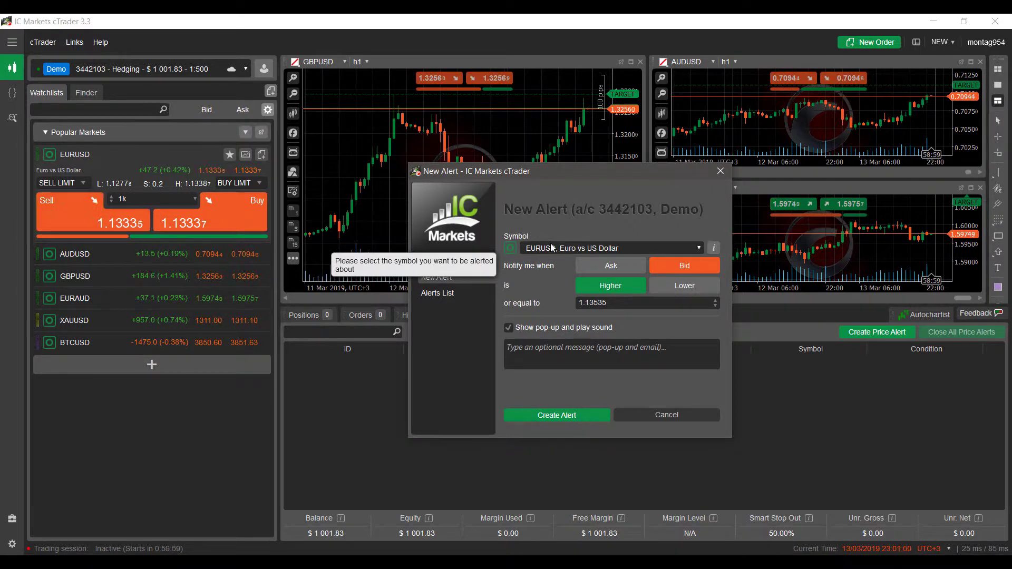
click(592, 248)
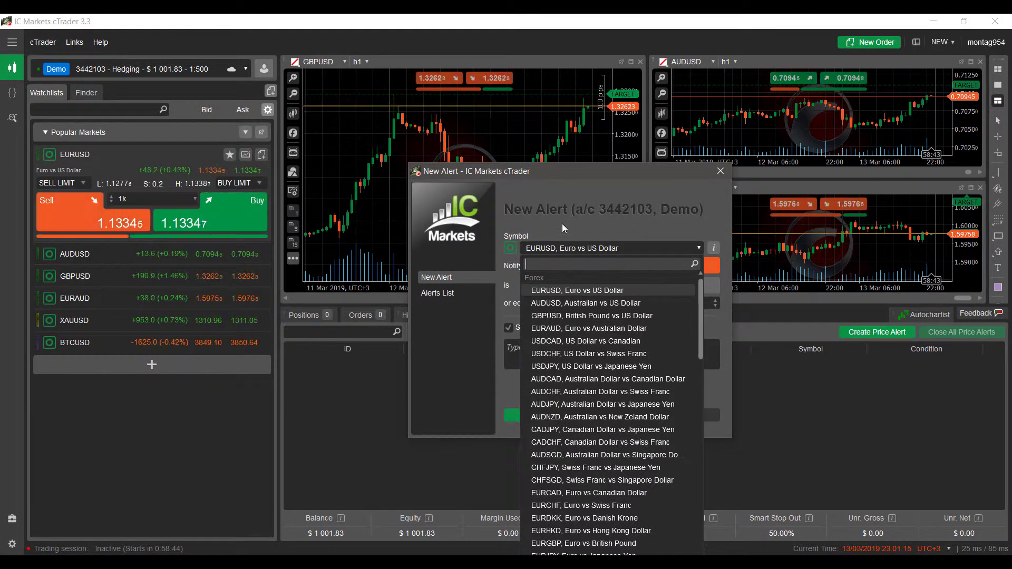
text(eur)
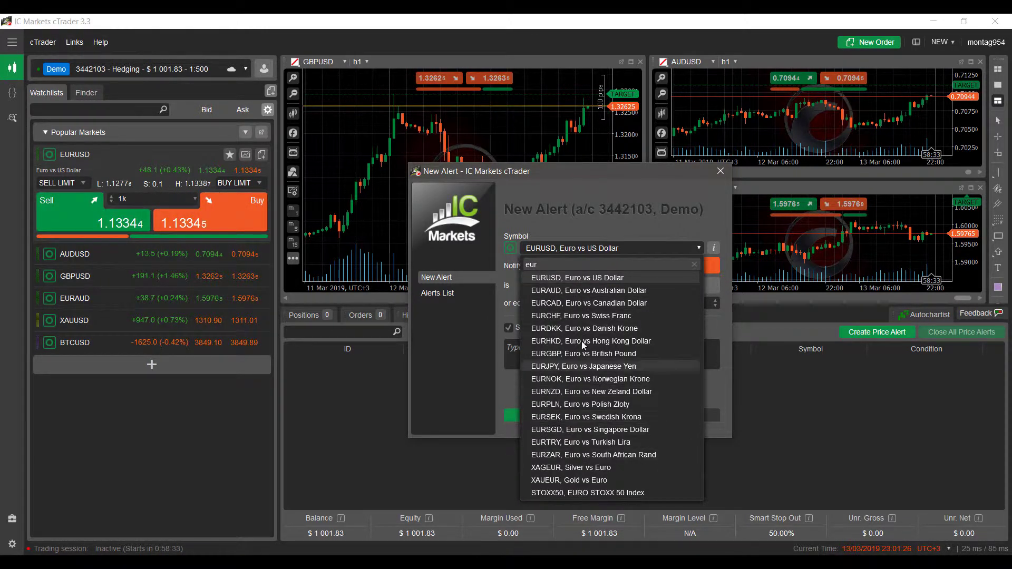
click(590, 278)
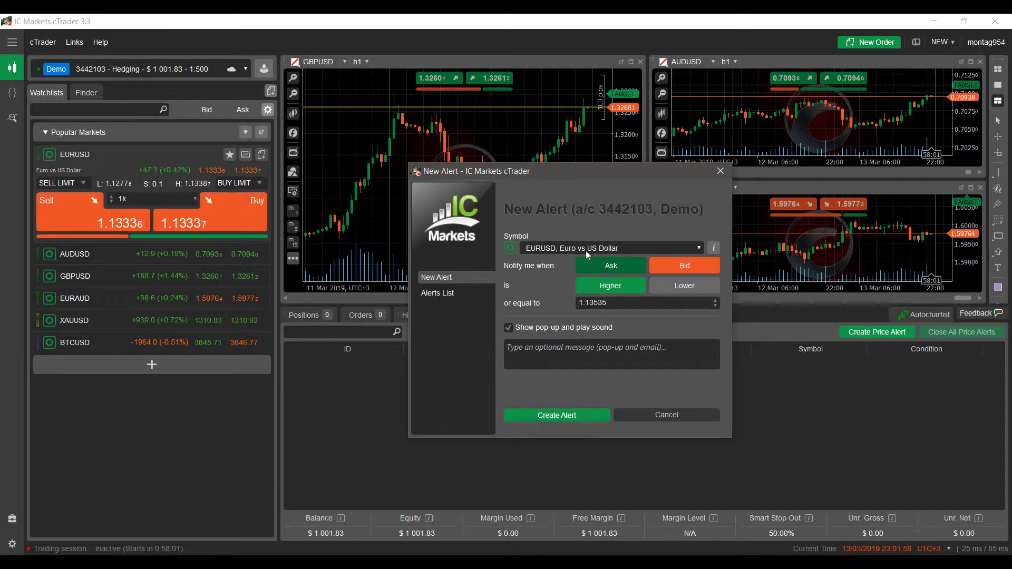
click(603, 264)
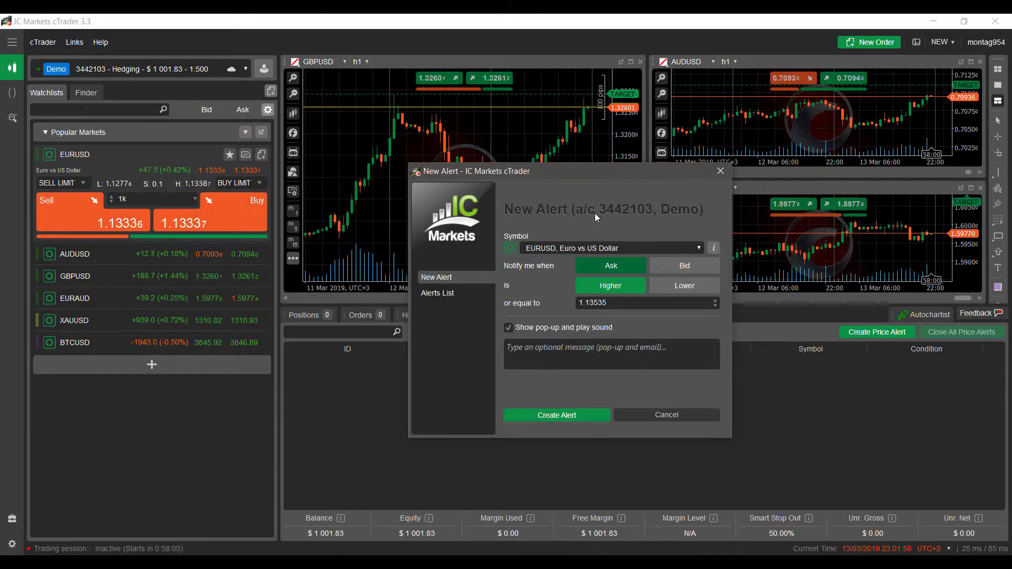
click(700, 267)
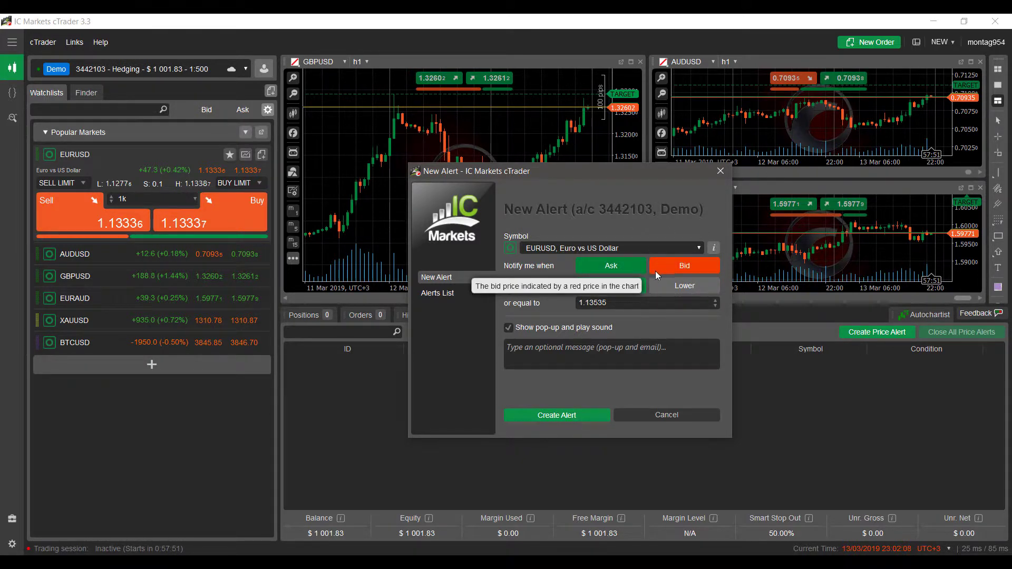
click(682, 266)
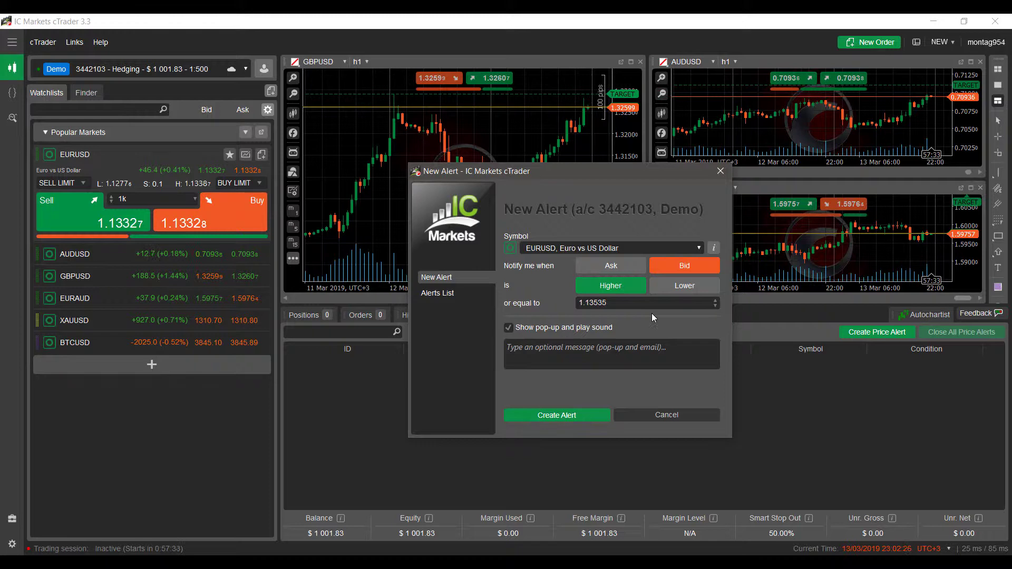
click(686, 282)
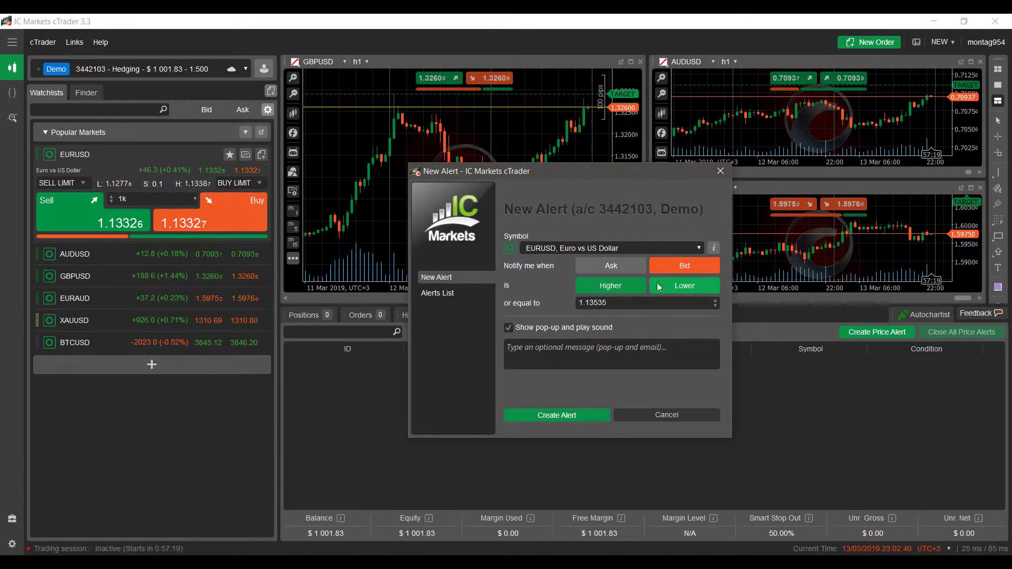
click(679, 286)
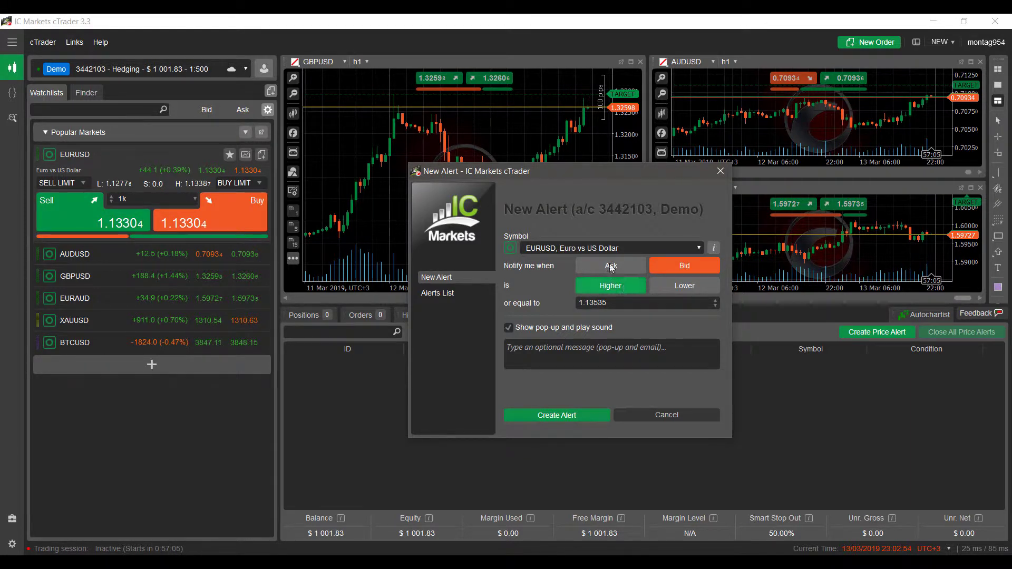
- Raise the alert's 'or equal to' price one step from 1.13535 to 1.13545
double_click(599, 303)
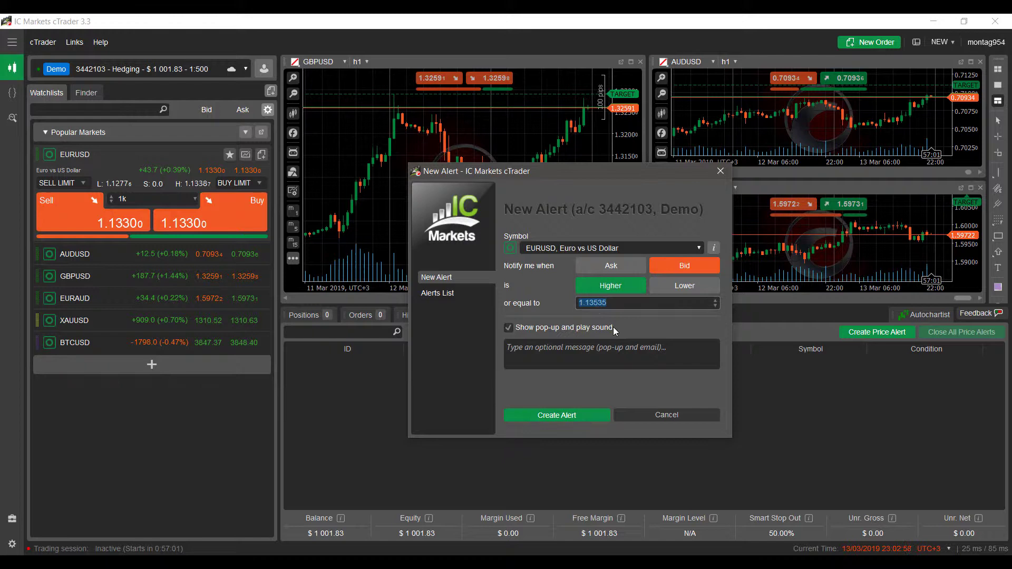
click(713, 303)
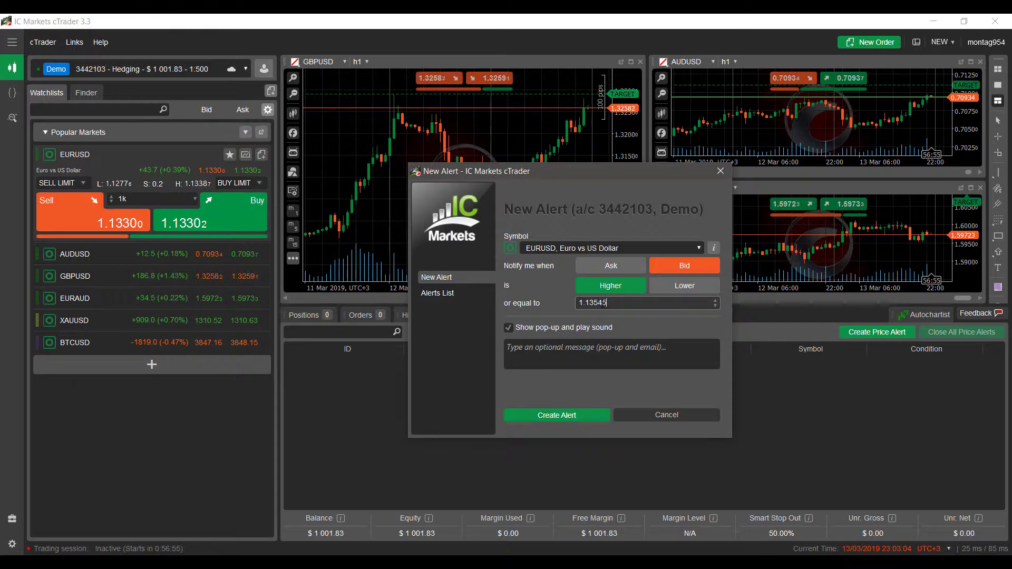
drag(608, 303, 554, 297)
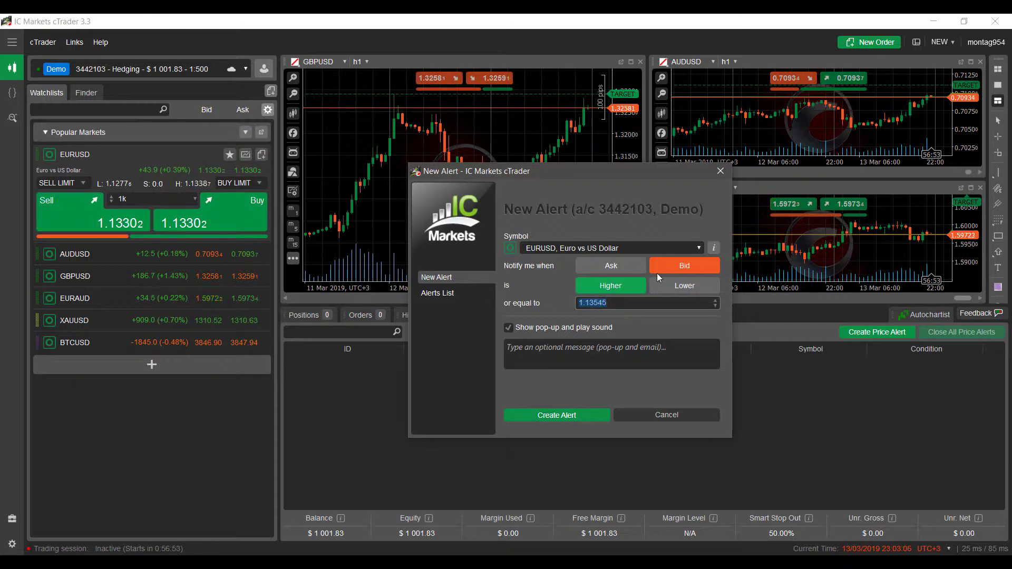
click(628, 303)
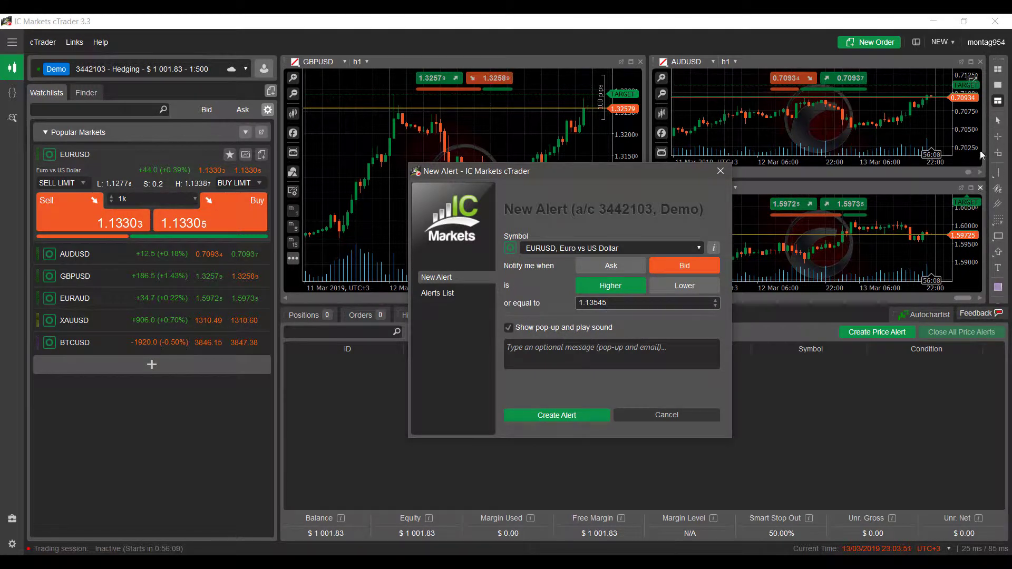
- Enter the alert message: the account number followed by ' - EURUSD @ 1.13545'
click(604, 346)
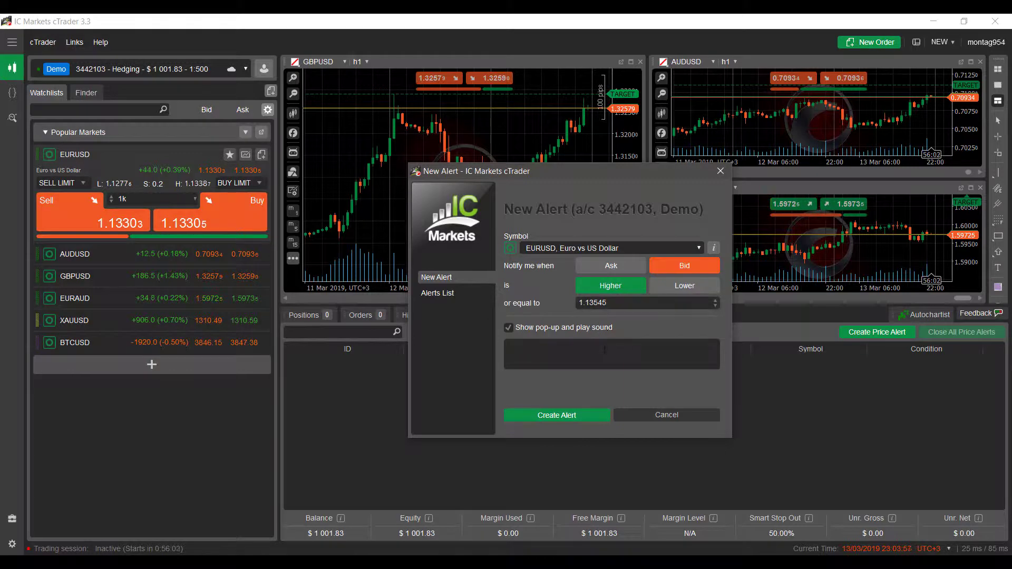
click(588, 386)
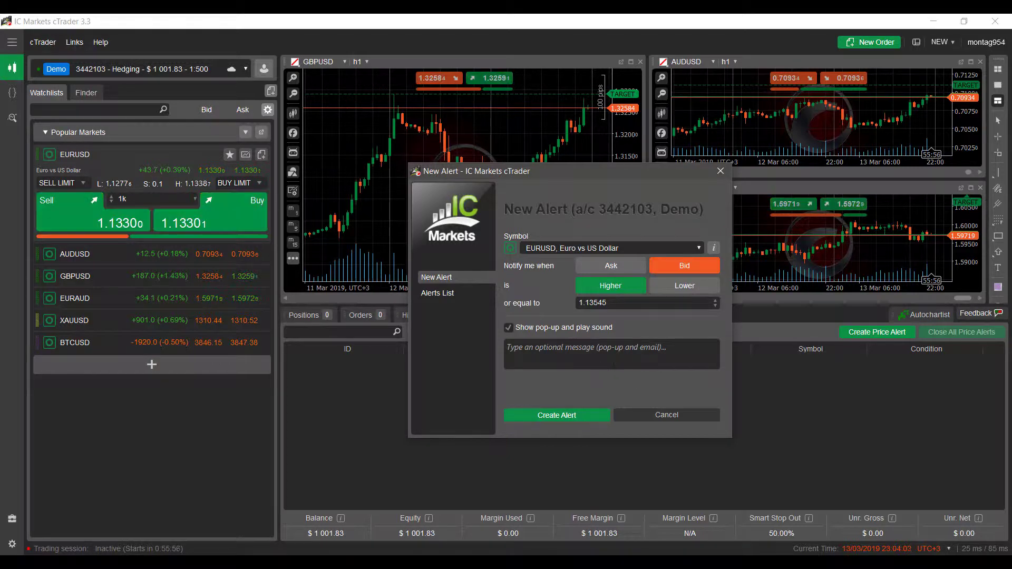
click(615, 350)
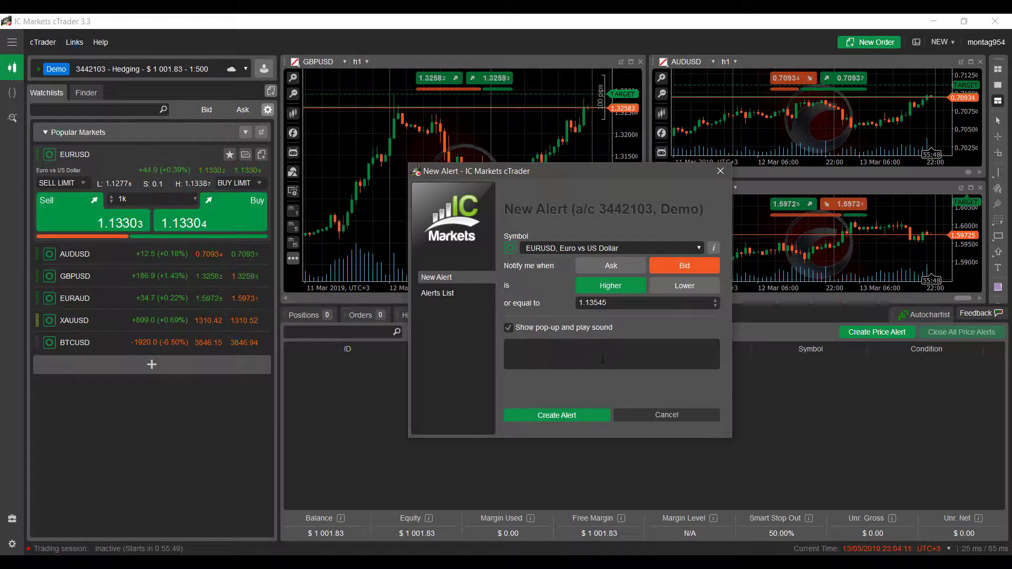
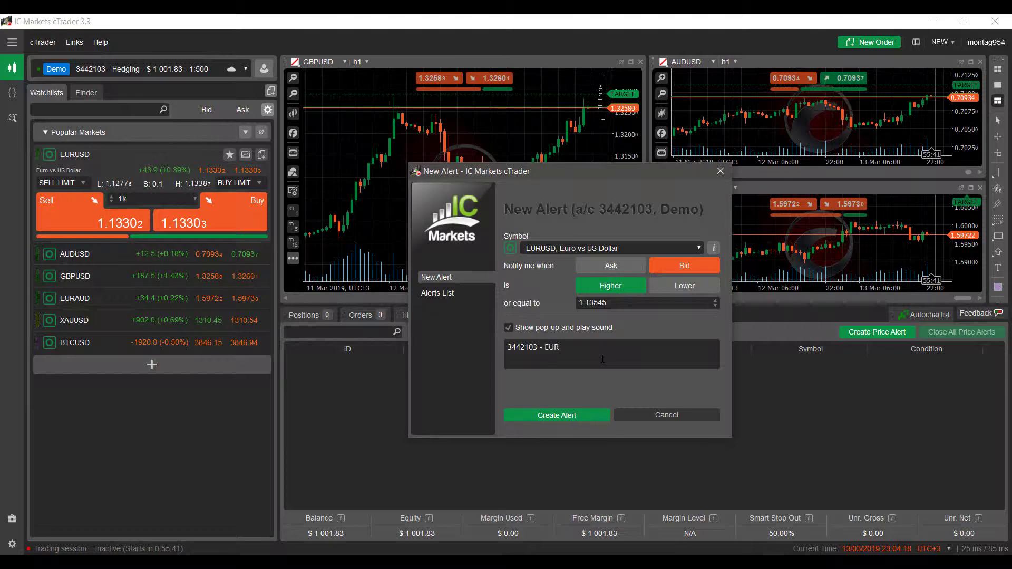
text(USD )
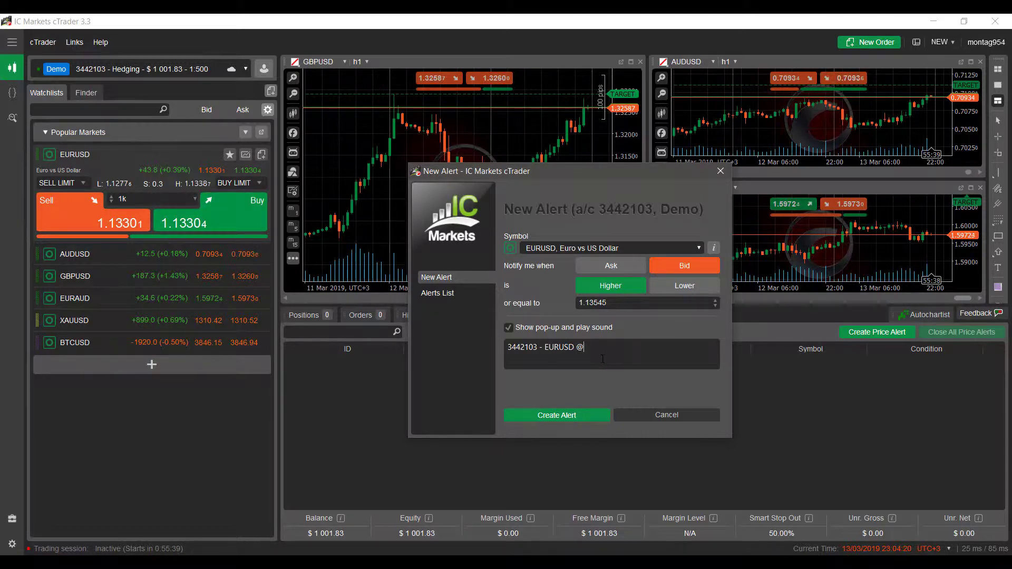
text(@ 1)
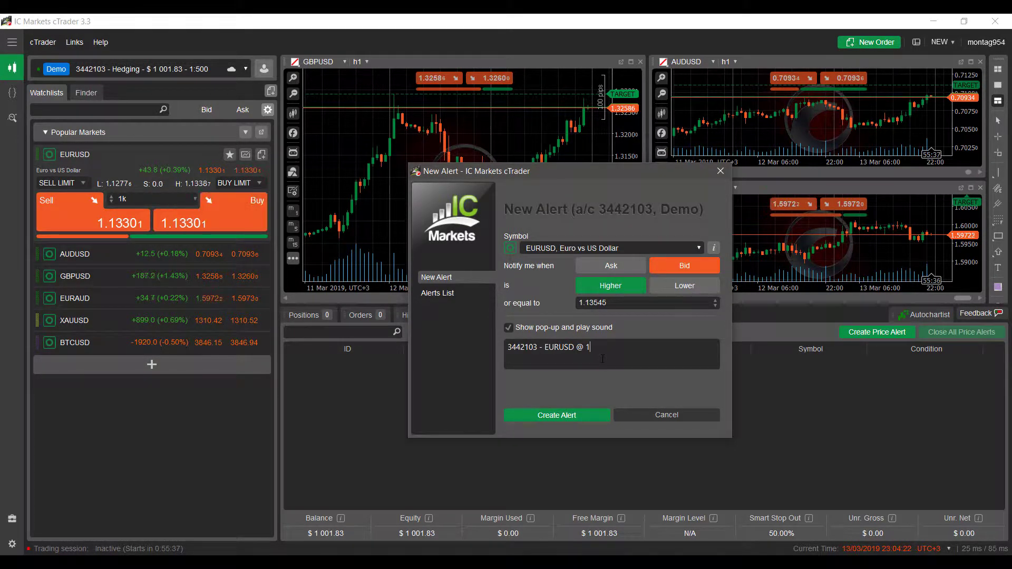
text(.13545)
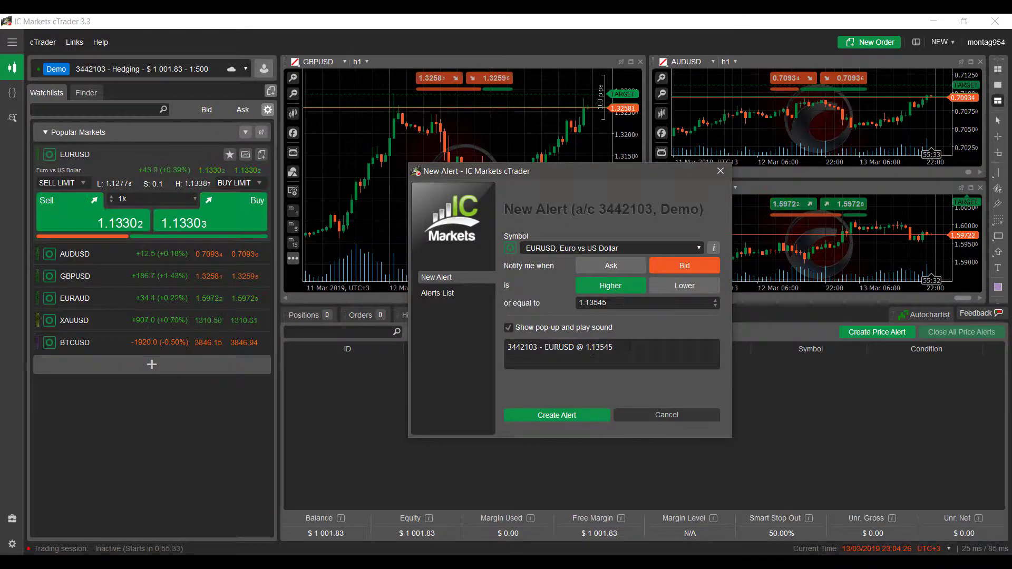
drag(630, 347, 517, 377)
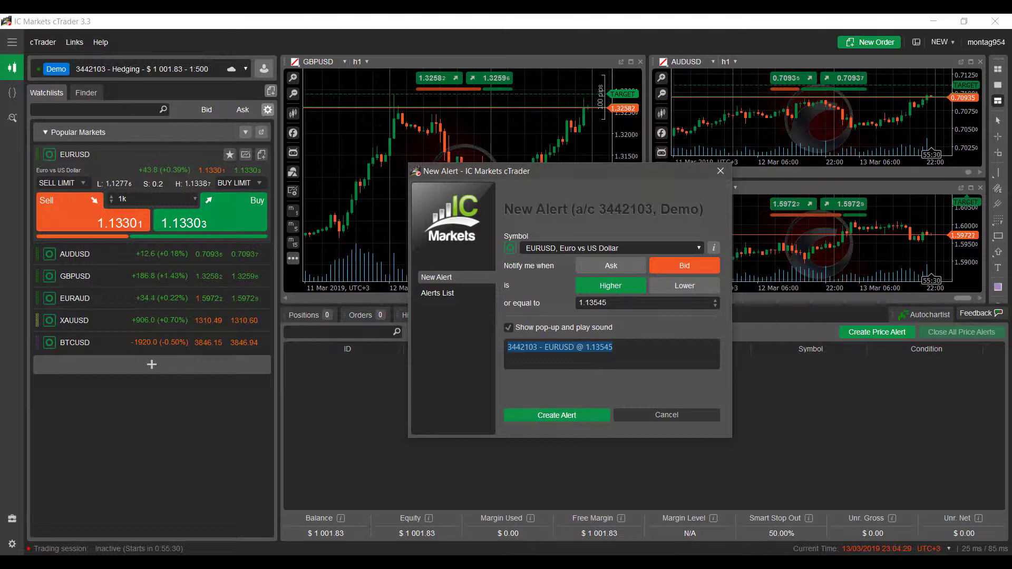
click(613, 347)
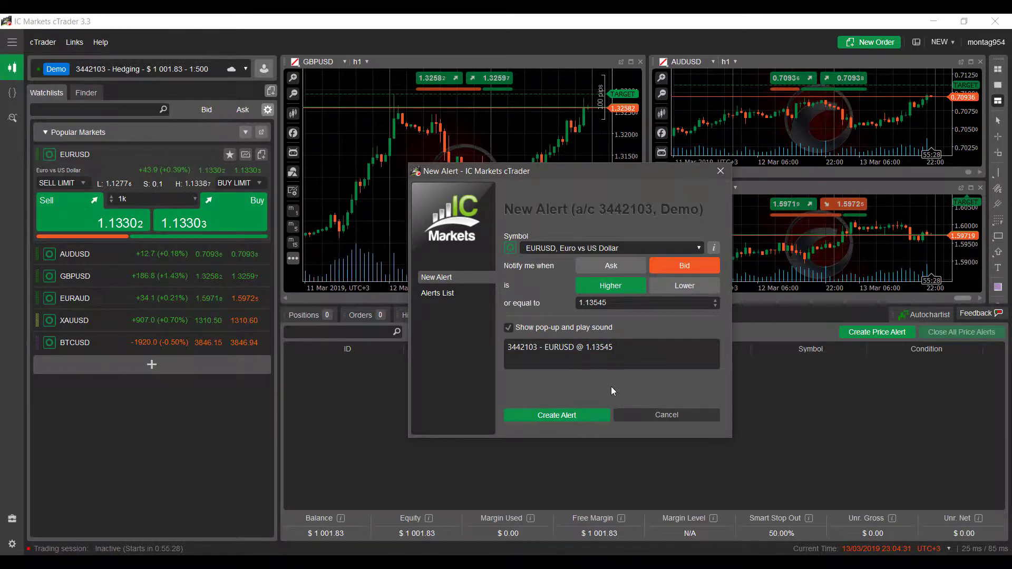
- Create the EURUSD Bid ≥ 1.13545 alert and close the alert window
click(560, 416)
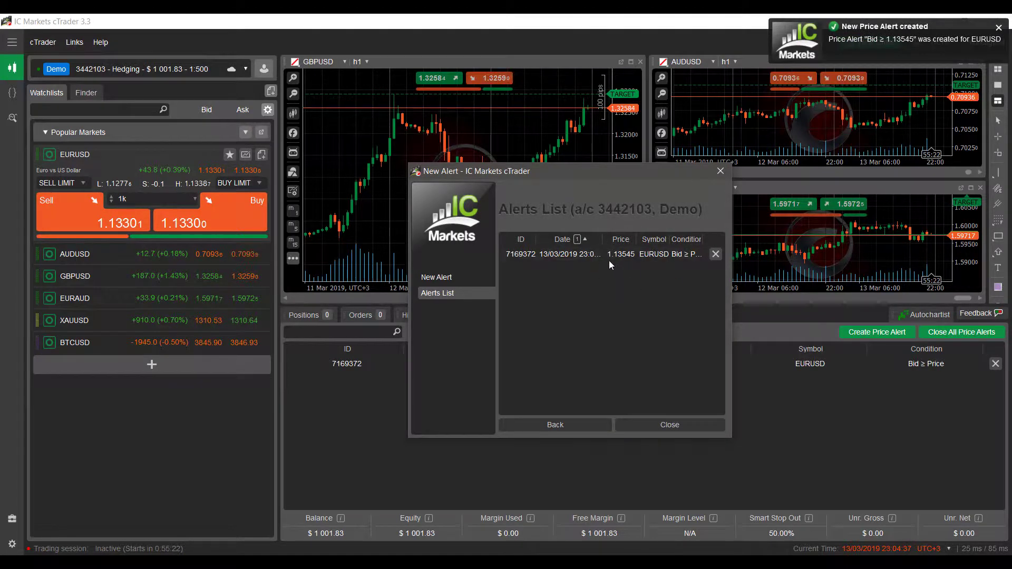
drag(561, 171, 64, 152)
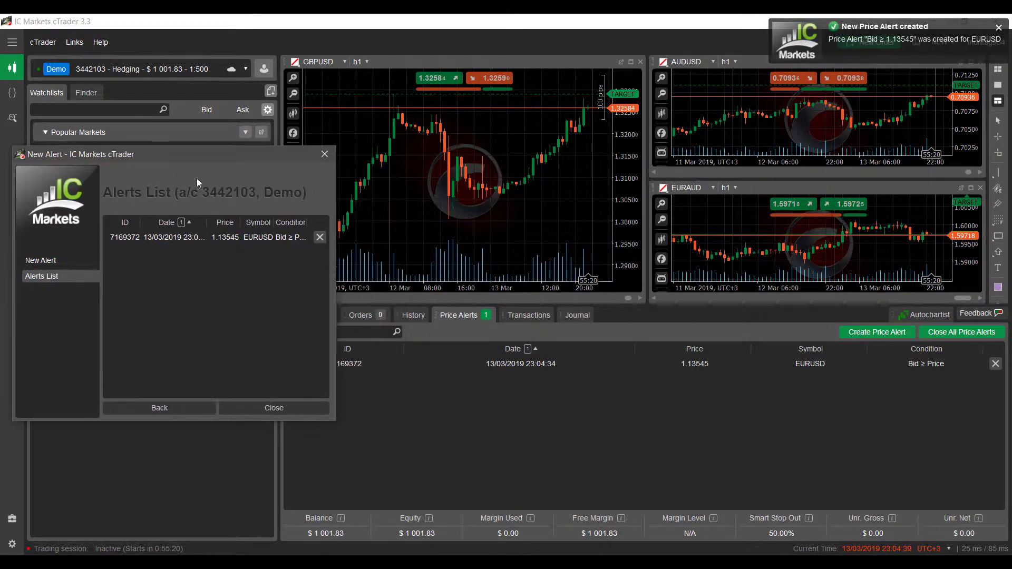
click(280, 413)
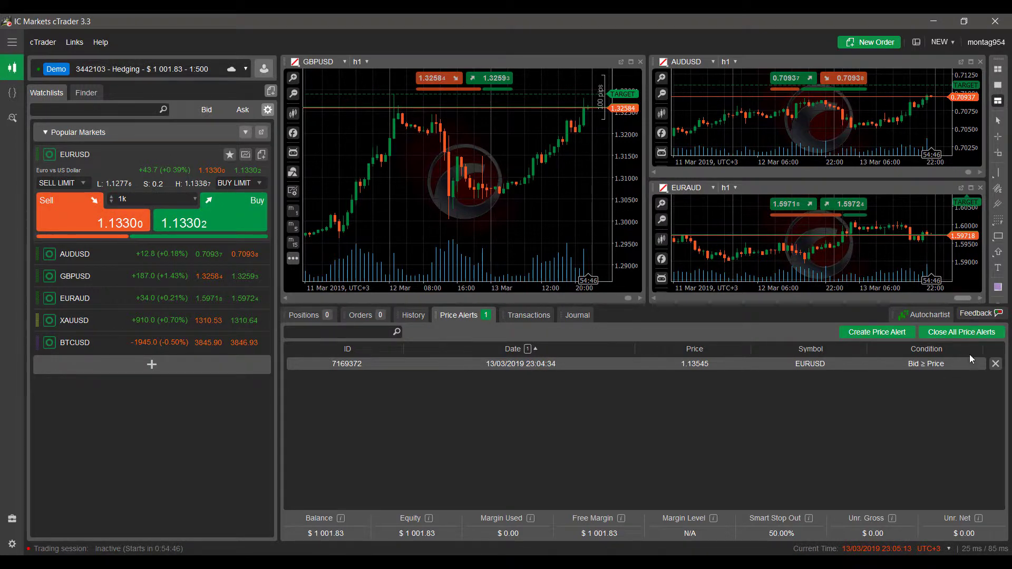
- Delete the EURUSD alert and start a new one watching the Ask price going lower
click(996, 366)
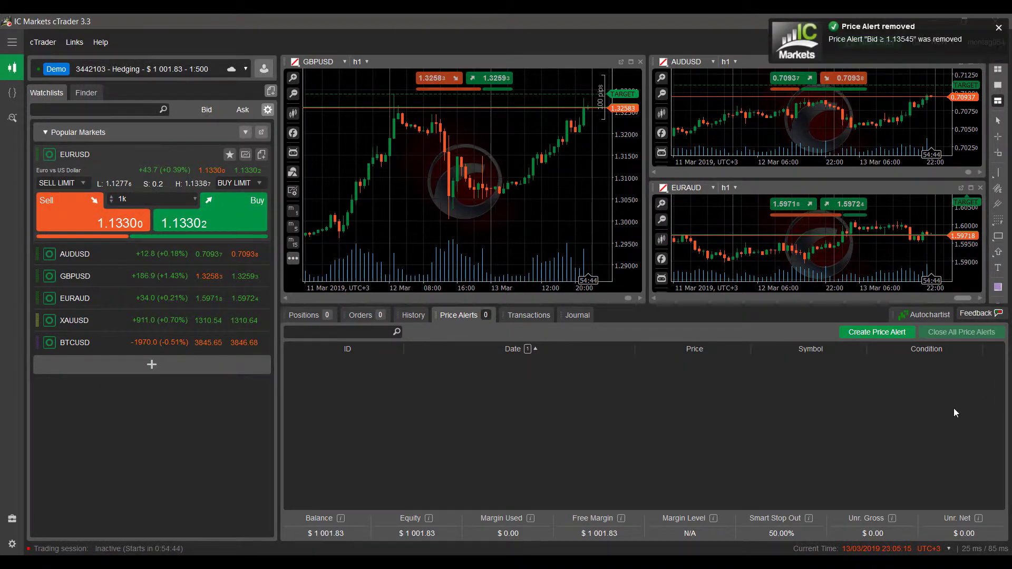
click(874, 332)
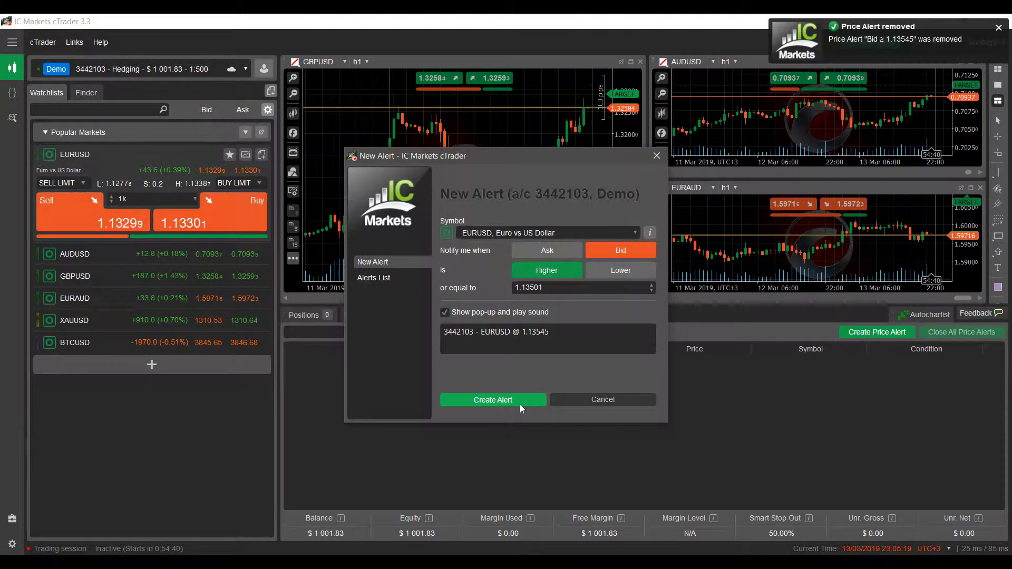
click(606, 271)
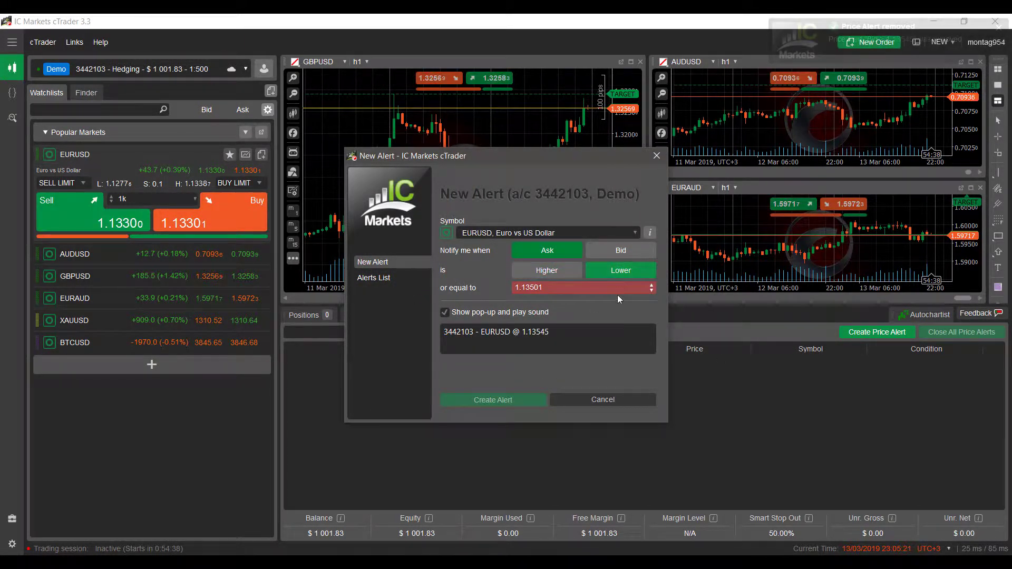
click(555, 288)
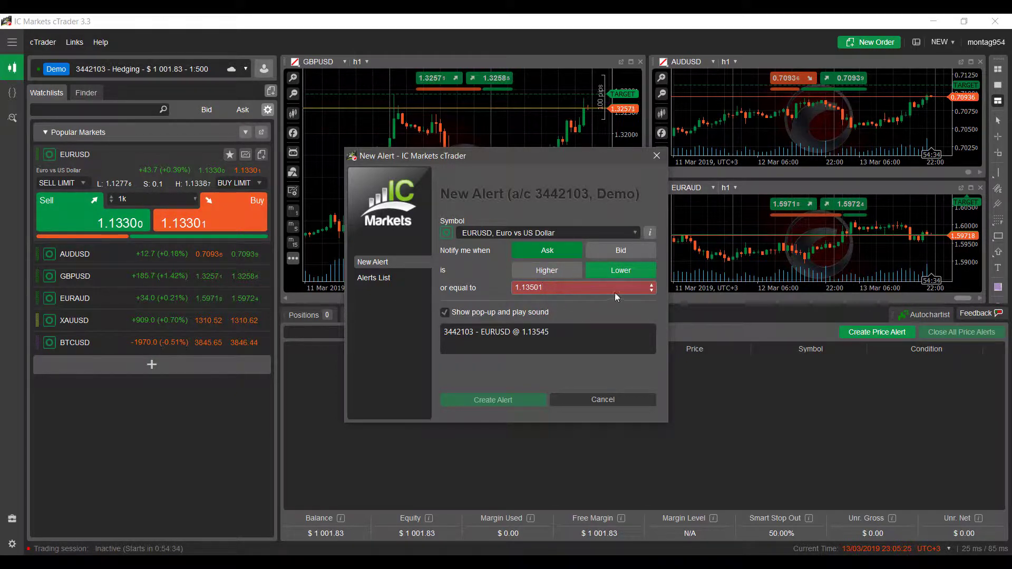
- Nudge the alert price level up, then change it to 1.7
click(652, 285)
click(652, 286)
click(651, 285)
click(651, 285)
click(651, 285)
click(651, 285)
click(651, 285)
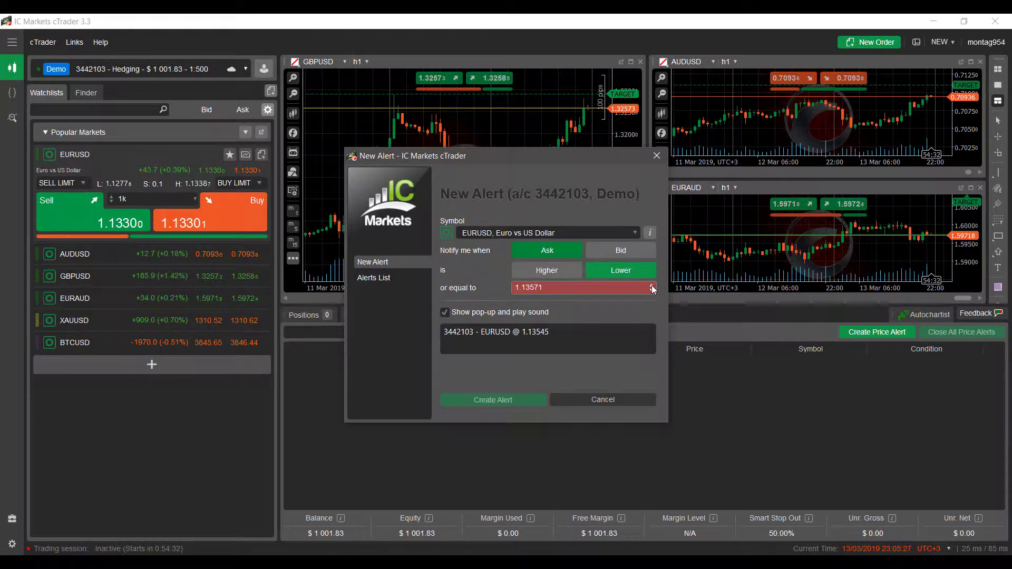
click(652, 285)
click(651, 286)
click(652, 285)
click(652, 285)
click(651, 285)
click(651, 285)
click(651, 285)
click(652, 285)
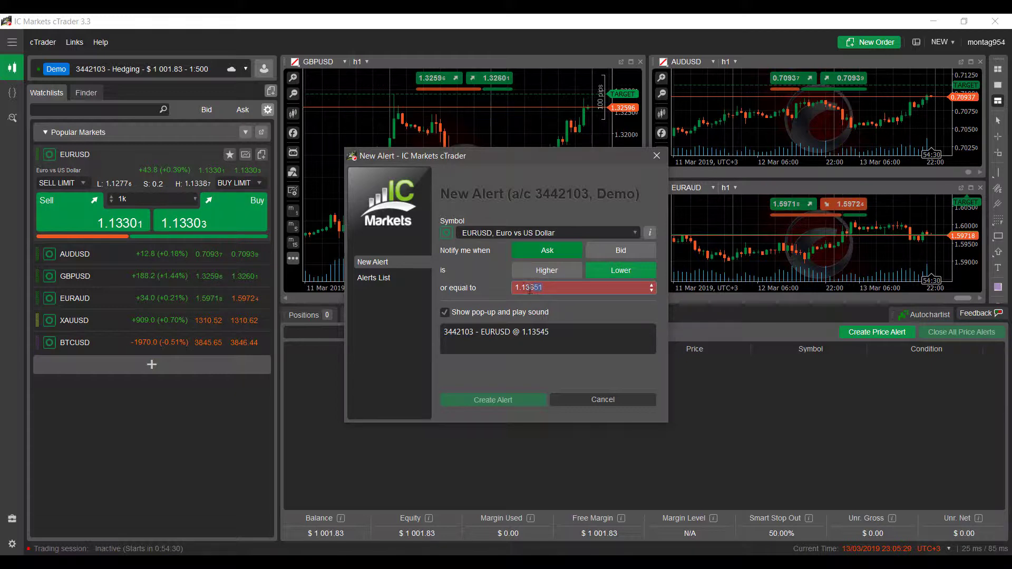
drag(530, 287, 521, 288)
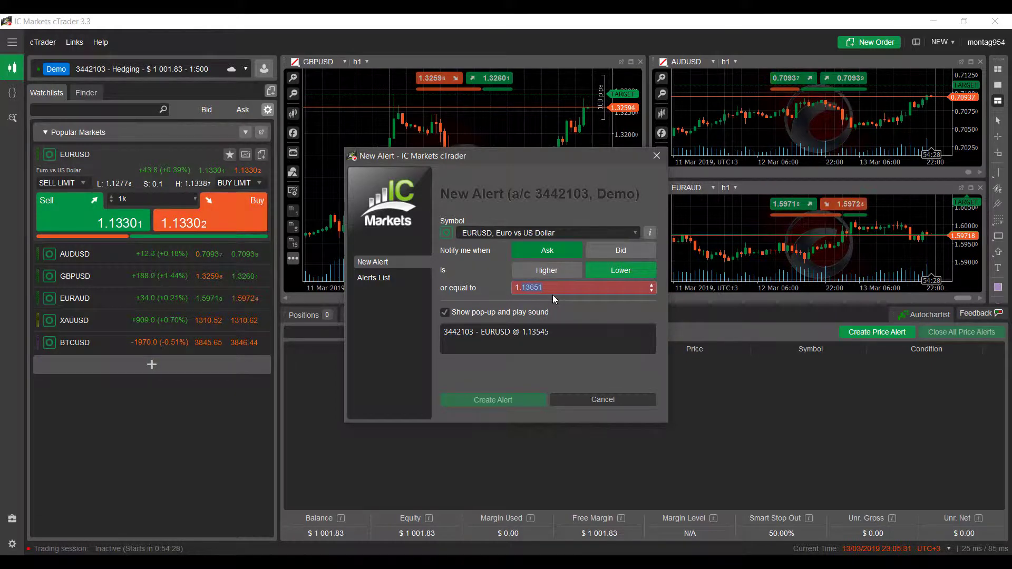
text(7)
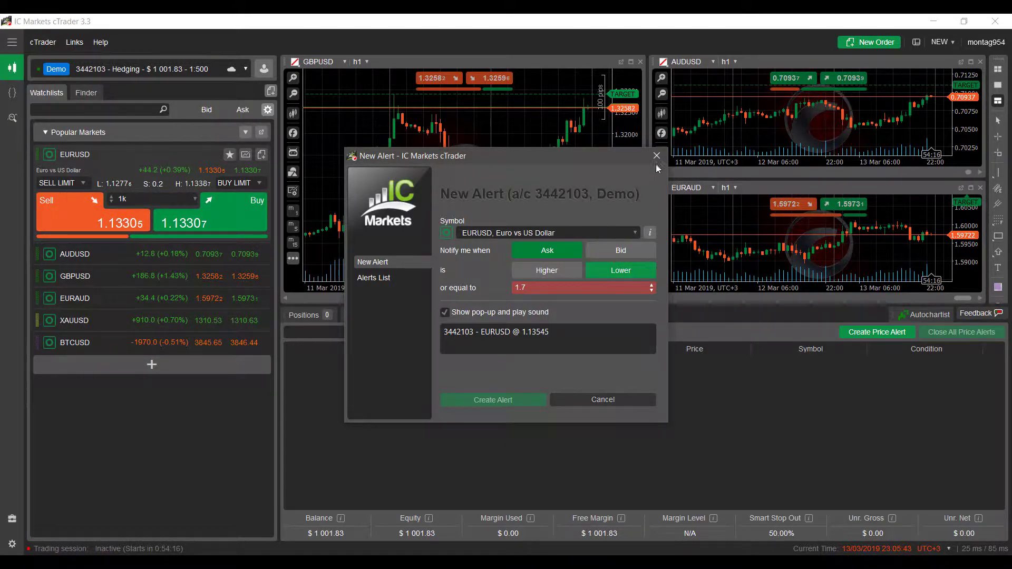
- Change the new alert's condition to Bid higher or equal to 1.7
click(656, 234)
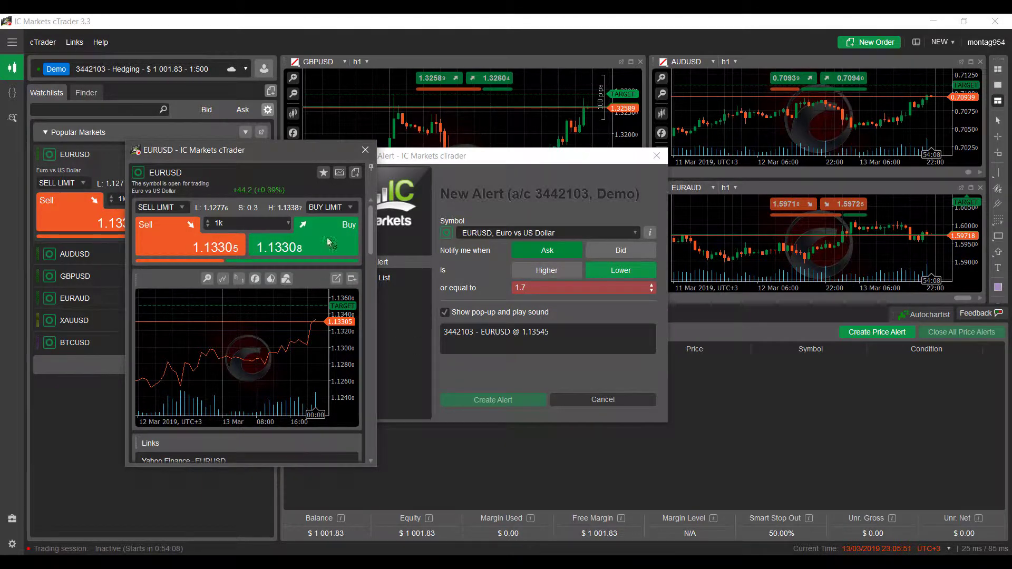
click(629, 251)
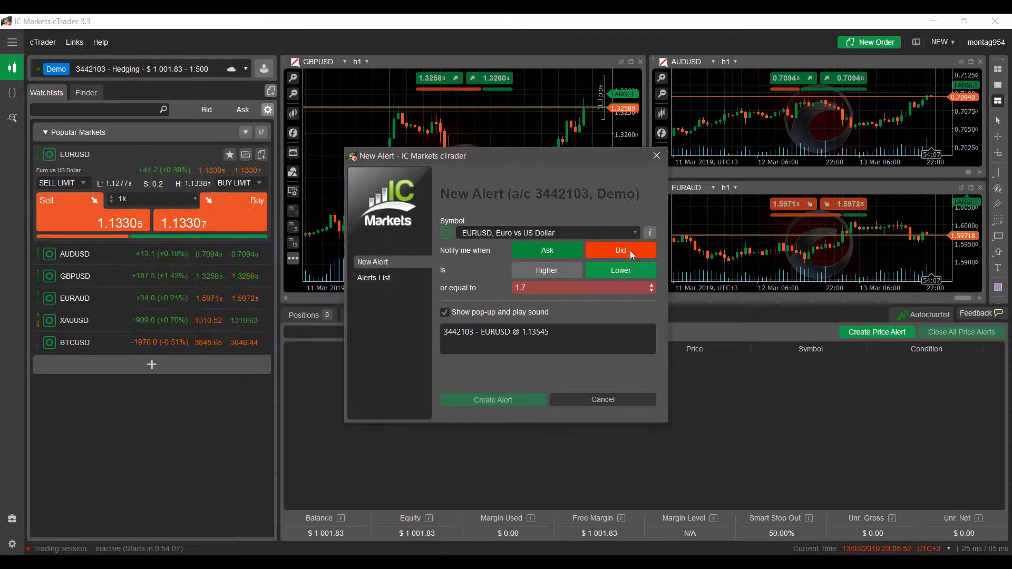
click(548, 271)
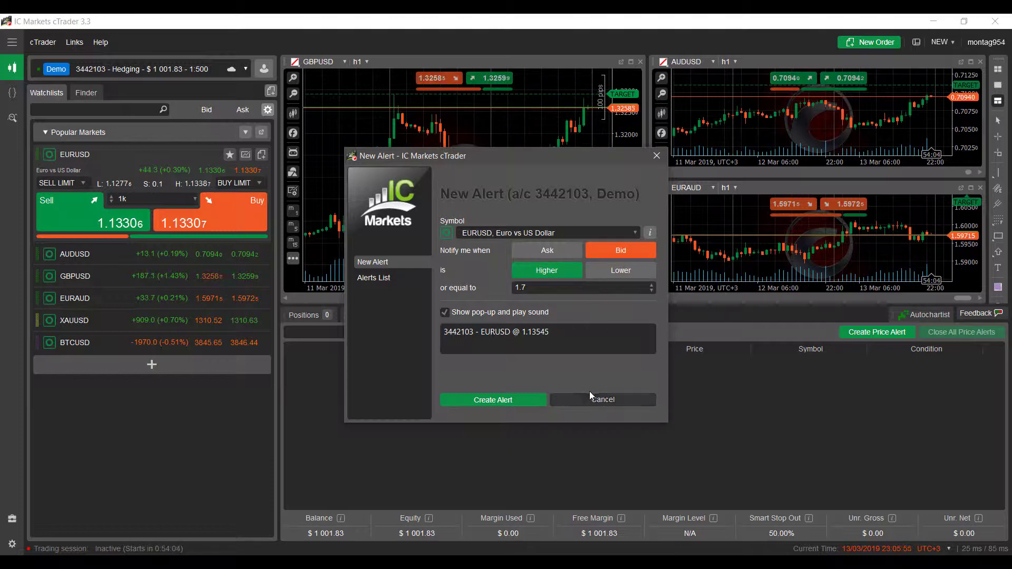